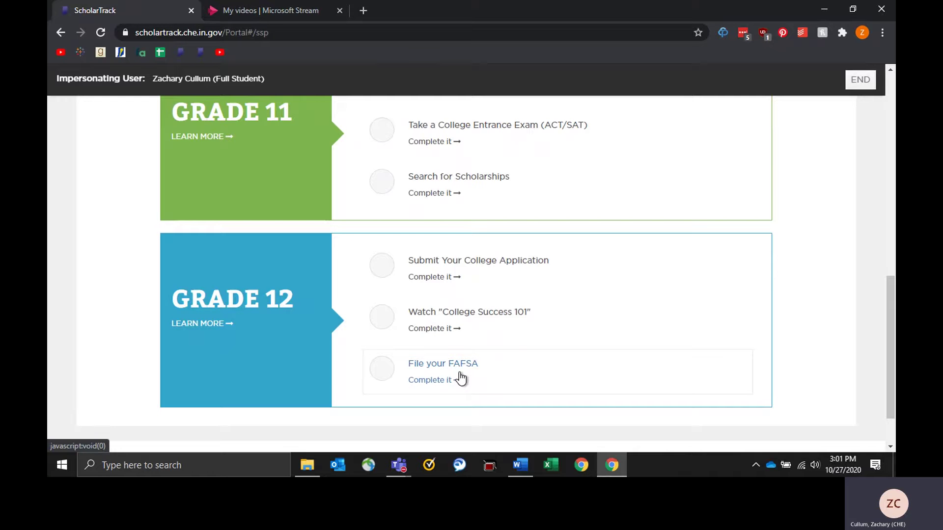
Step: Close the My videos page, then open the Grade 12 File your FAFSA activity and read its filing instructions
{"action": "left_click", "coordinate": [339, 11]}
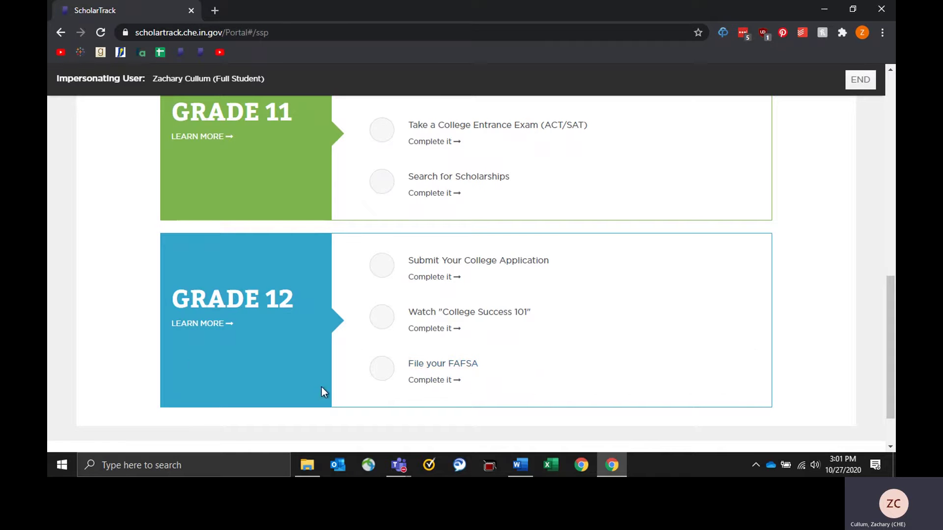
{"action": "left_click", "coordinate": [434, 379]}
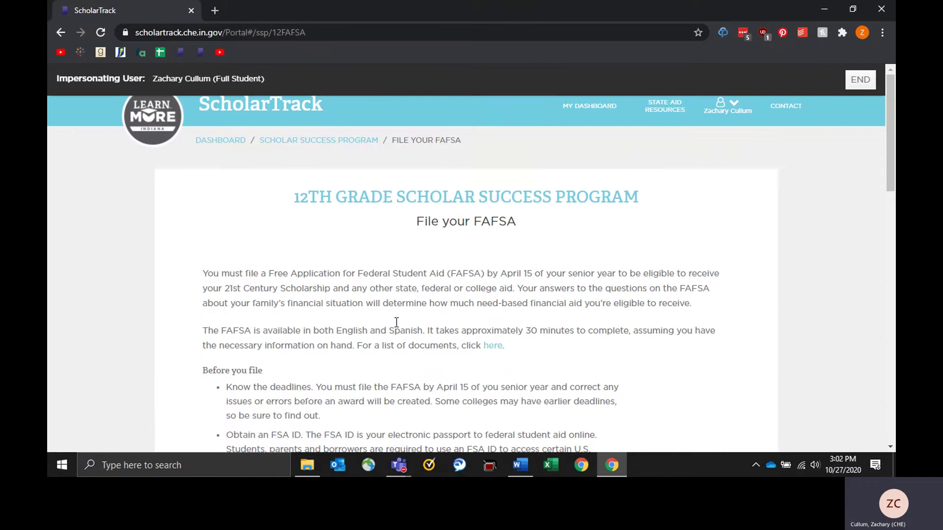
{"action": "scroll", "coordinate": [405, 301], "scroll_direction": "down", "scroll_amount": 2}
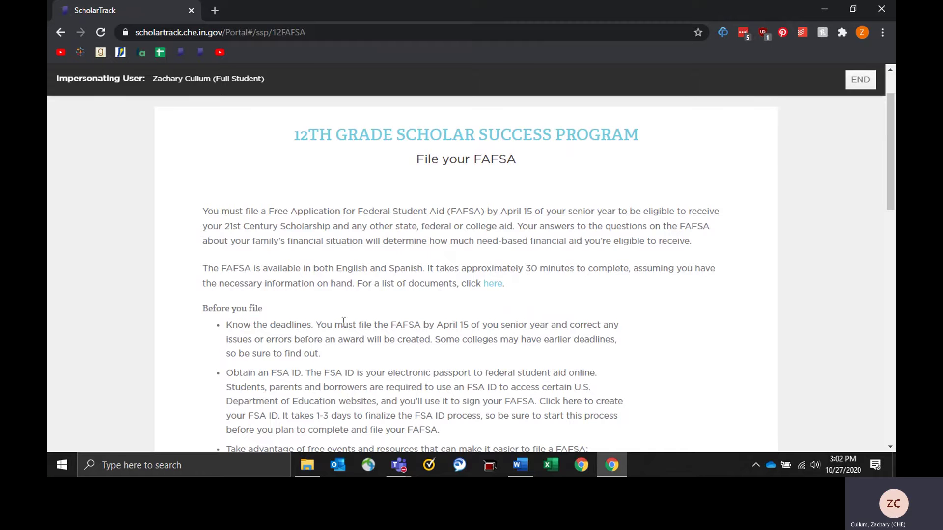
{"action": "scroll", "coordinate": [344, 322], "scroll_direction": "down", "scroll_amount": 6}
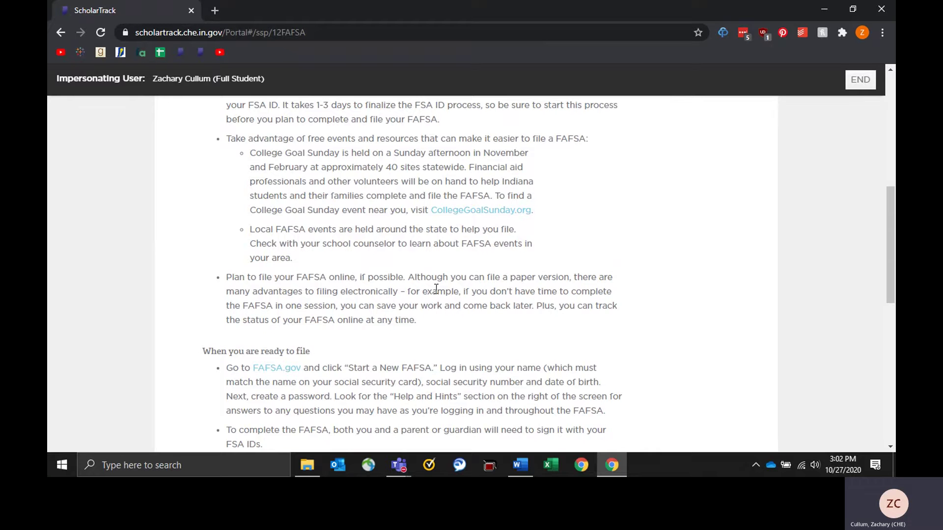
{"action": "scroll", "coordinate": [418, 292], "scroll_direction": "down", "scroll_amount": 4}
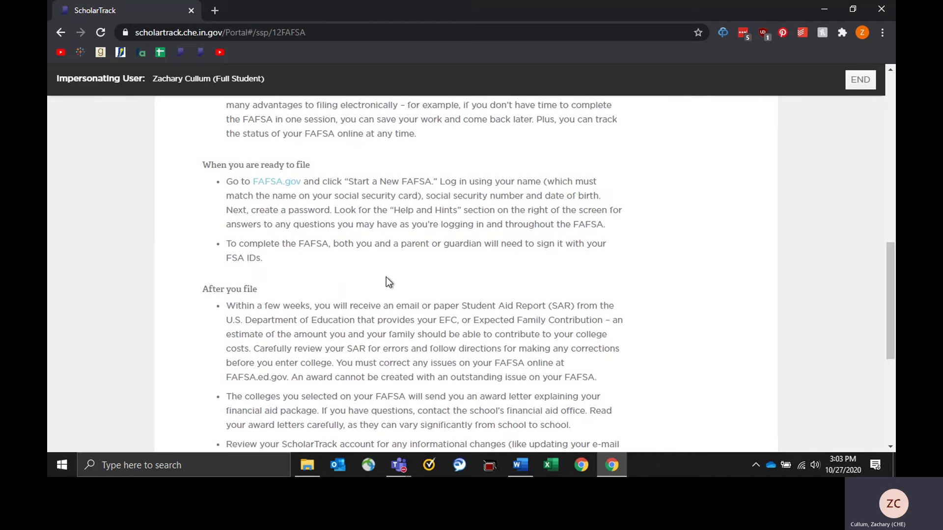
Step: Open FAFSA.gov from the filing instructions, start as new to the FAFSA process, and choose the student login
{"action": "left_click", "coordinate": [277, 184]}
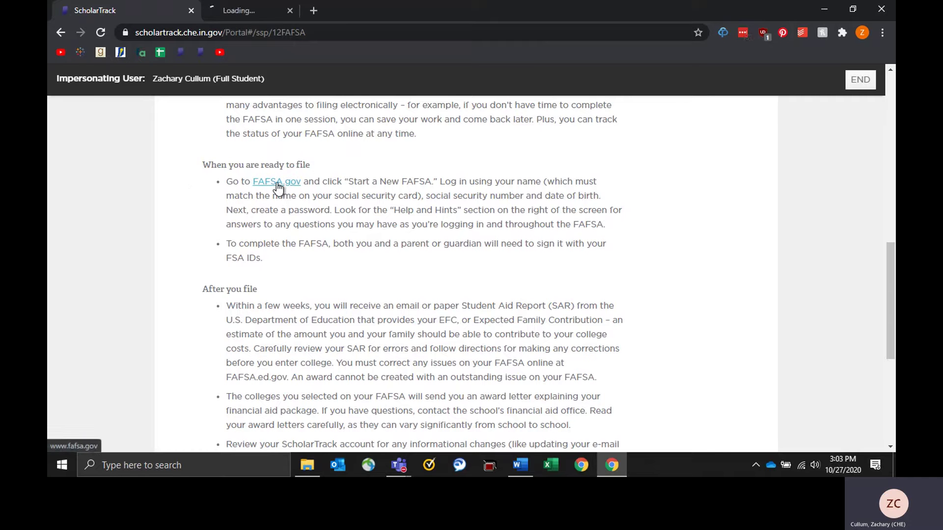
{"action": "left_click", "coordinate": [279, 8]}
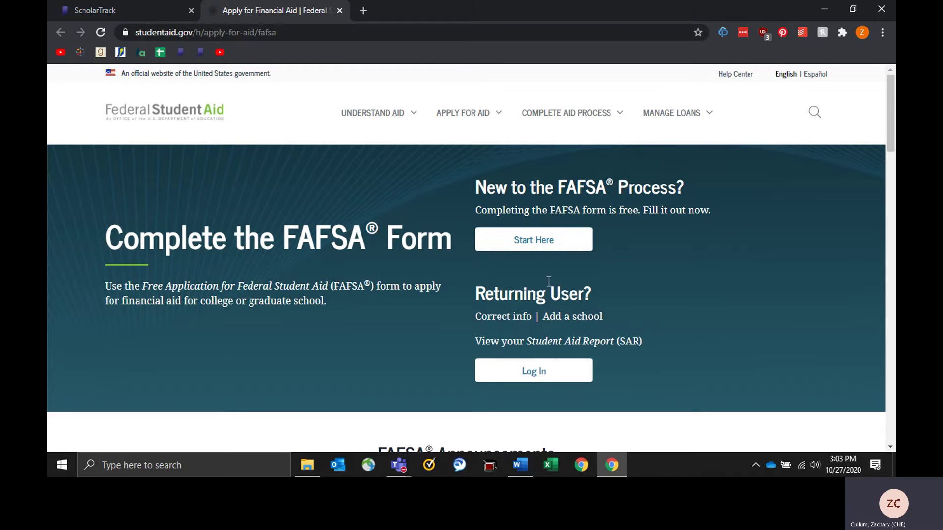
{"action": "left_click", "coordinate": [565, 247]}
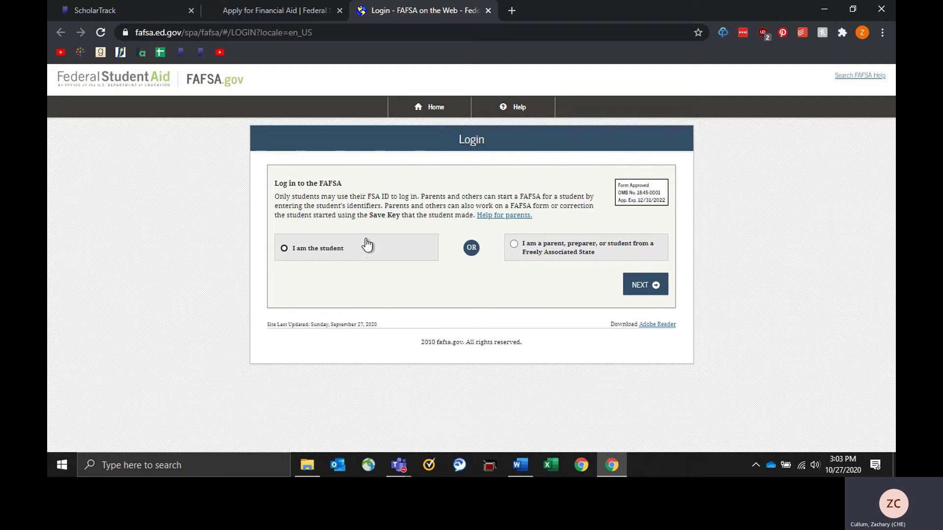
{"action": "left_click", "coordinate": [324, 253]}
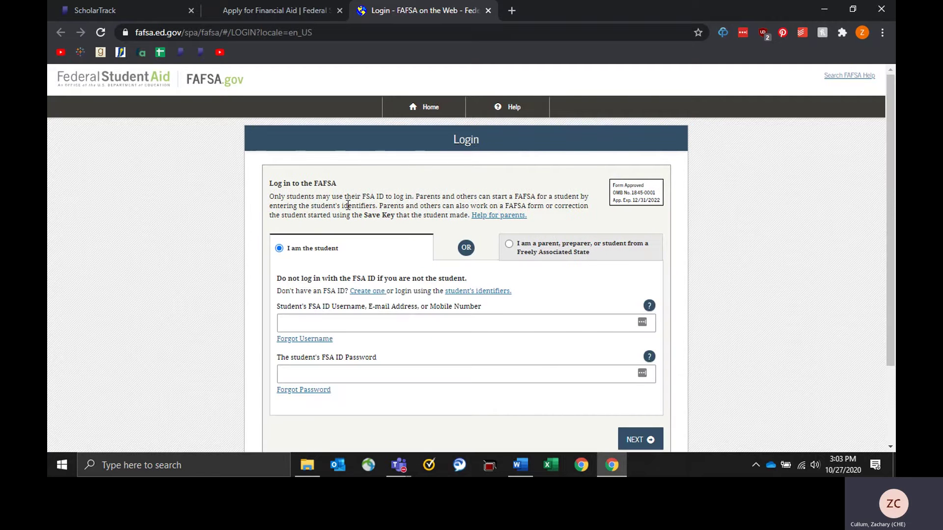
{"action": "scroll", "coordinate": [63, 282], "scroll_direction": "down", "scroll_amount": 2}
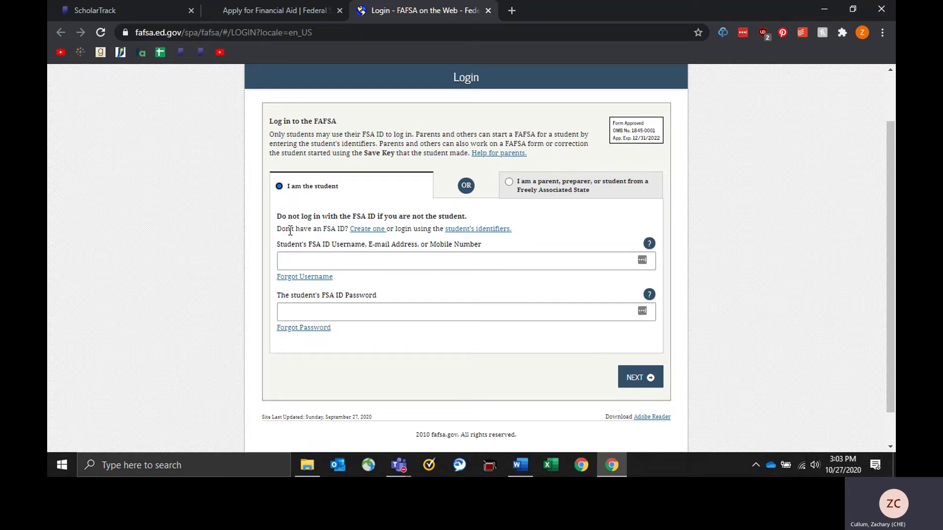
Step: Open the FSA ID account creation page and review the account's uses and the items needed to create one
{"action": "left_click", "coordinate": [371, 229]}
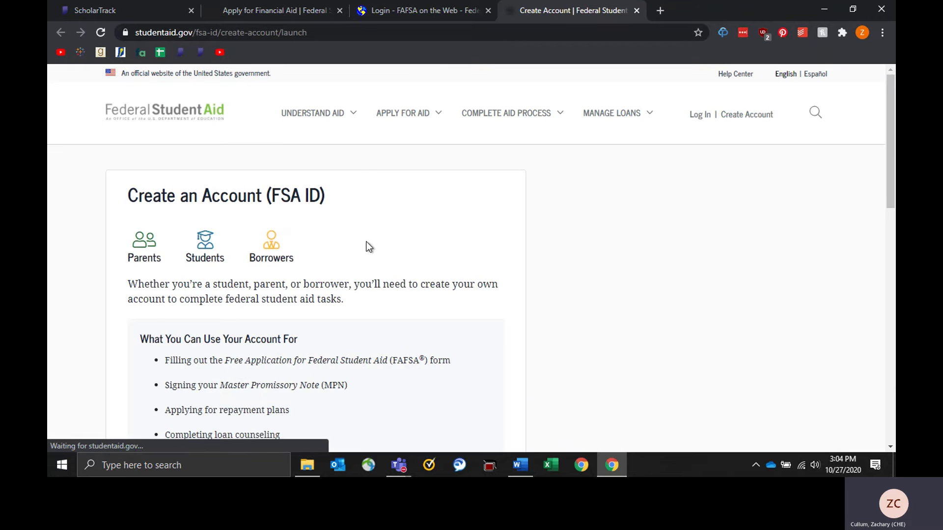
{"action": "scroll", "coordinate": [451, 207], "scroll_direction": "down", "scroll_amount": 2}
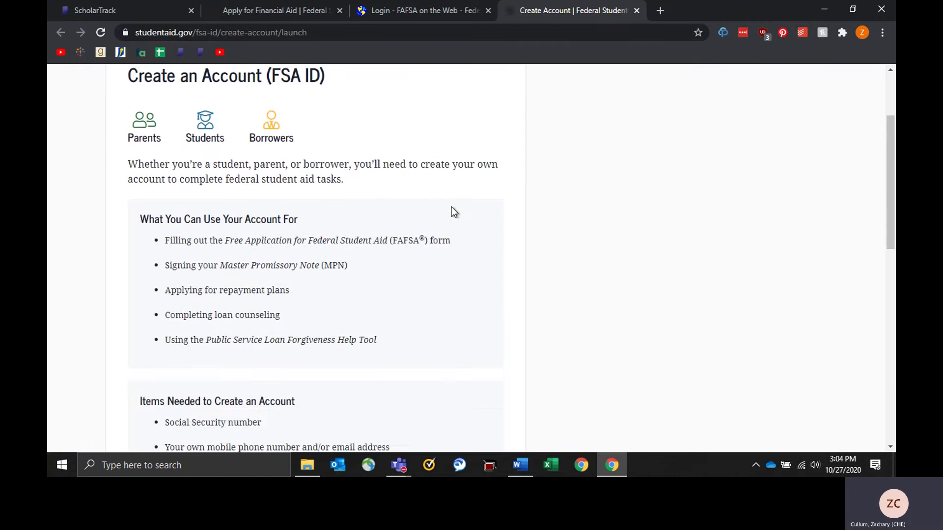
{"action": "scroll", "coordinate": [133, 340], "scroll_direction": "down", "scroll_amount": 3}
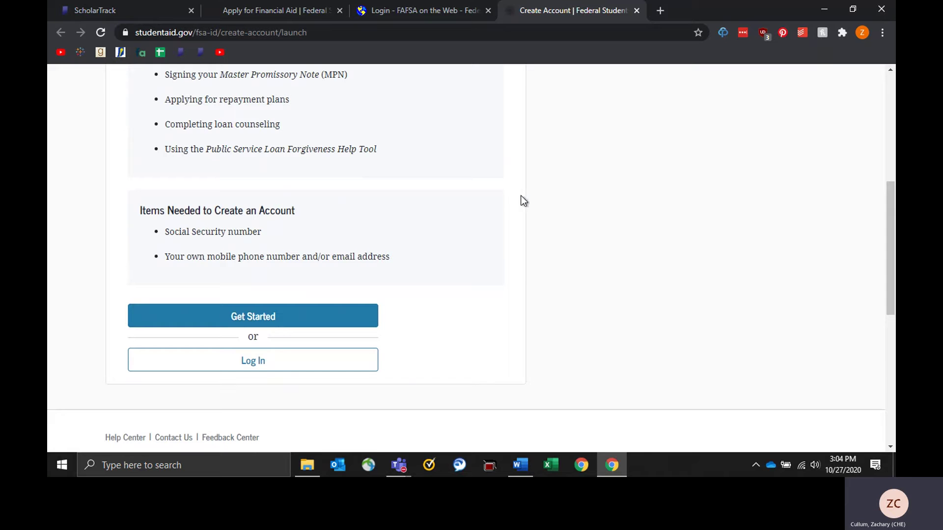
{"action": "mouse_move", "coordinate": [594, 11]}
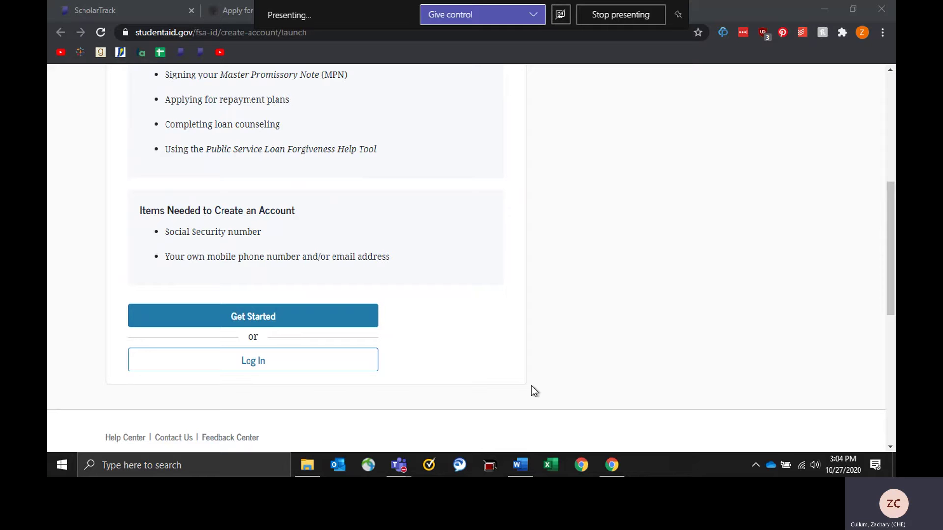
{"action": "left_click", "coordinate": [571, 331]}
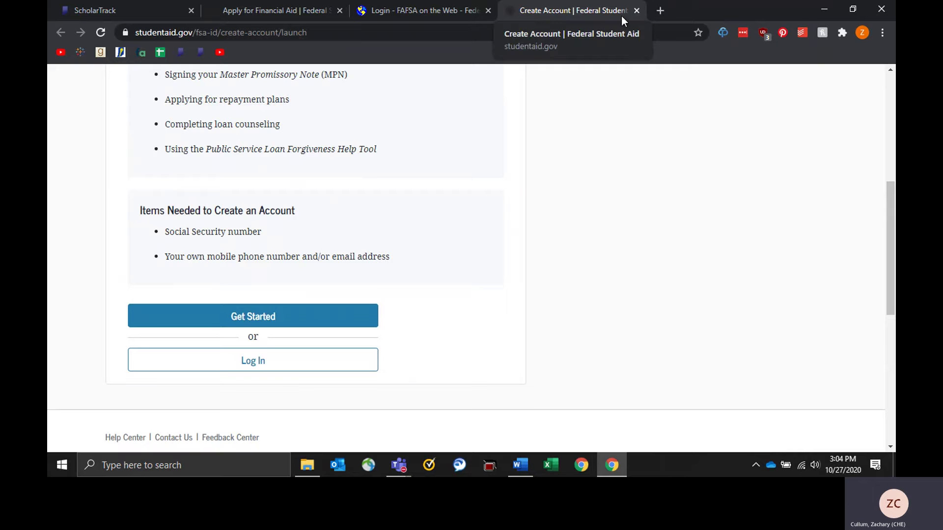
Step: Close the account creation, FAFSA login and Federal Student Aid pages to return to the ScholarTrack filing instructions
{"action": "left_click", "coordinate": [636, 12]}
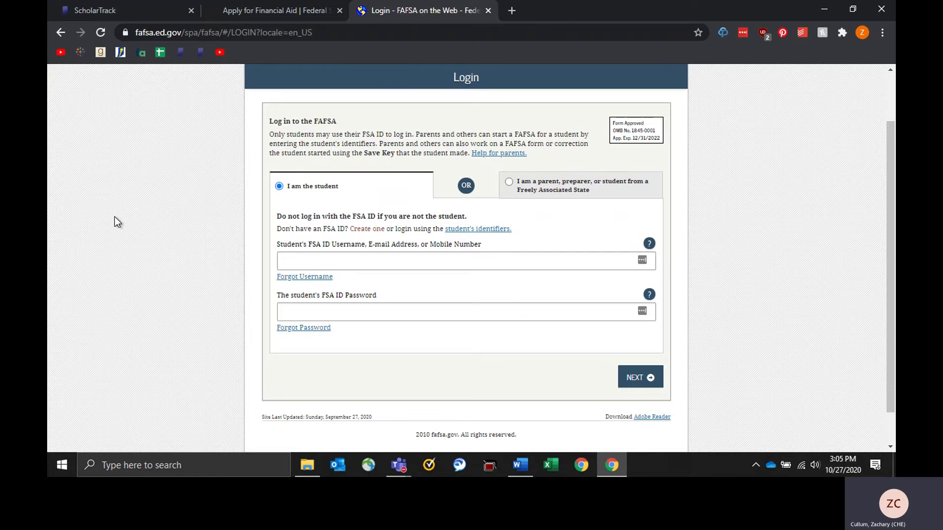
{"action": "middle_click", "coordinate": [451, 16]}
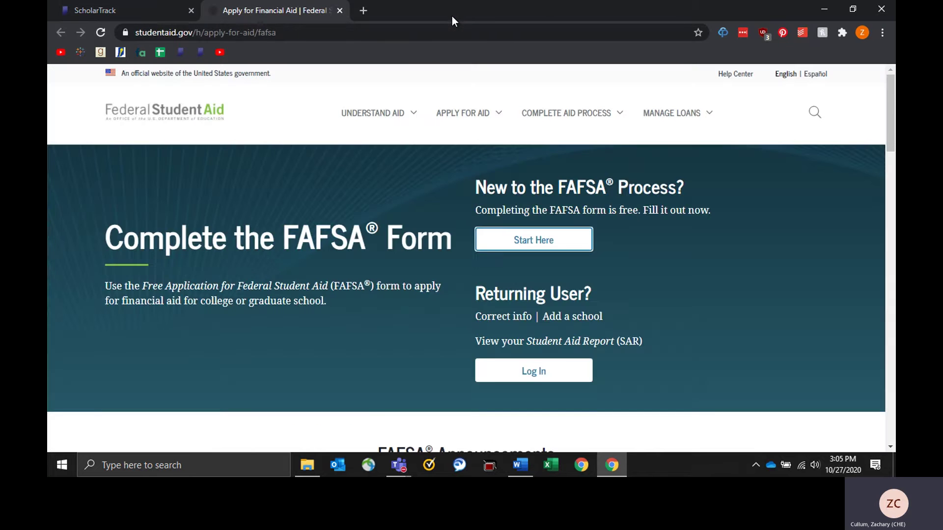
{"action": "middle_click", "coordinate": [257, 13]}
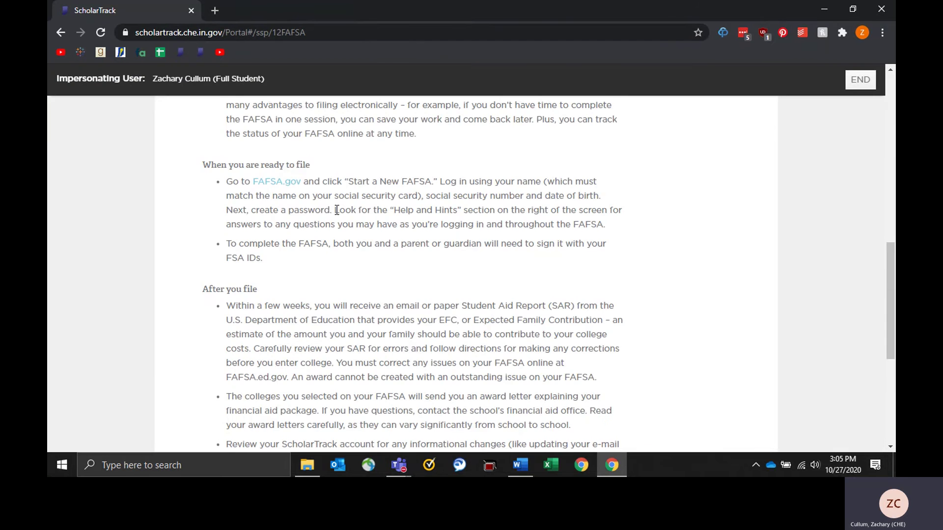
Step: Read the remaining instructions on what to do after filing and proceed to the File your FAFSA questions
{"action": "scroll", "coordinate": [337, 209], "scroll_direction": "down", "scroll_amount": 5}
{"action": "scroll", "coordinate": [337, 208], "scroll_direction": "down", "scroll_amount": 2}
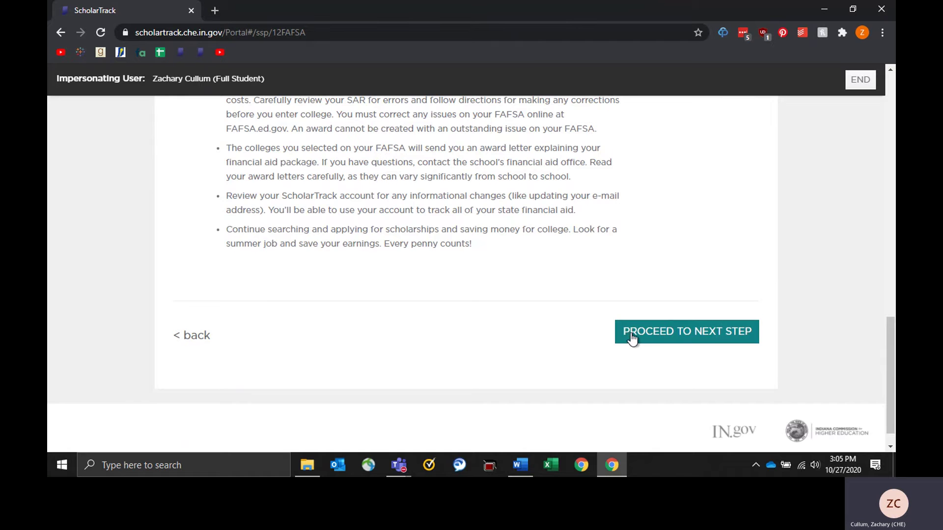
{"action": "left_click", "coordinate": [652, 337]}
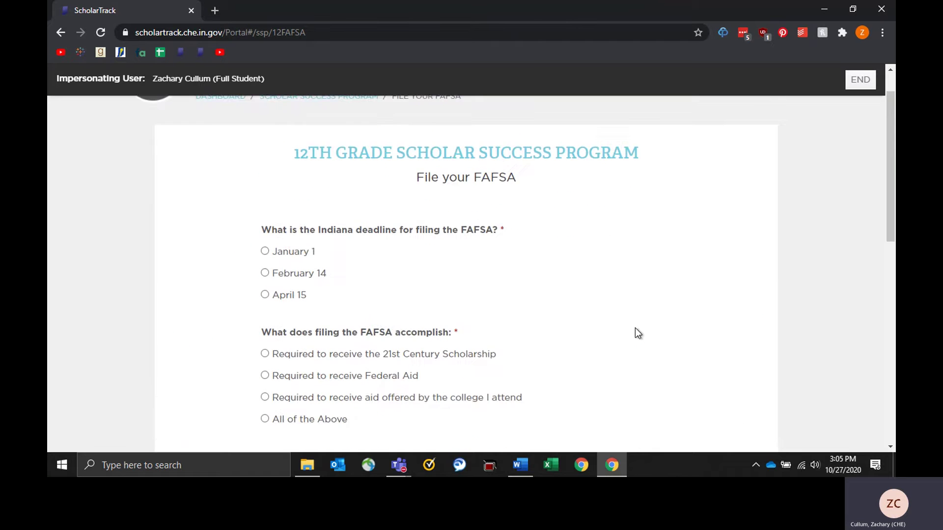
{"action": "scroll", "coordinate": [609, 308], "scroll_direction": "down", "scroll_amount": 5}
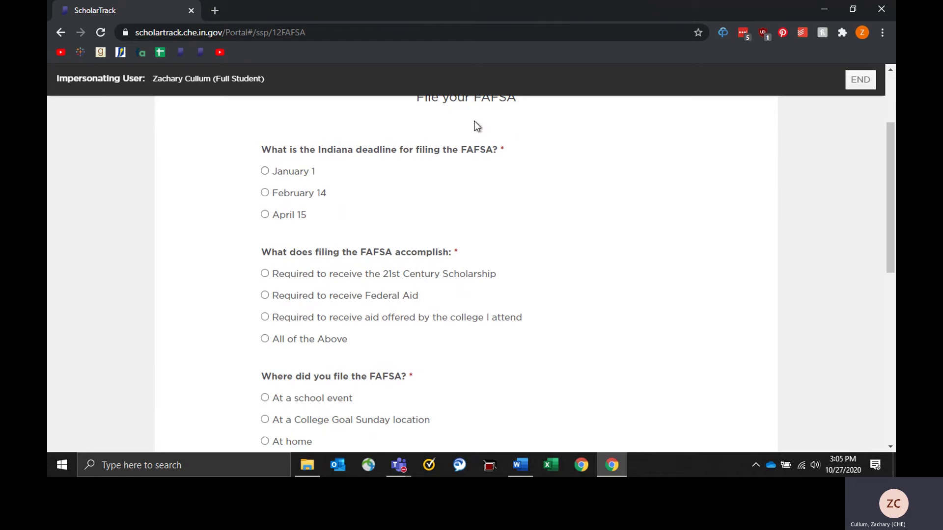
Step: Answer April 15 for the Indiana FAFSA deadline and All of the Above for what filing accomplishes
{"action": "left_click", "coordinate": [266, 215]}
{"action": "left_click", "coordinate": [265, 214]}
{"action": "left_click", "coordinate": [292, 339]}
{"action": "scroll", "coordinate": [402, 236], "scroll_direction": "down", "scroll_amount": 4}
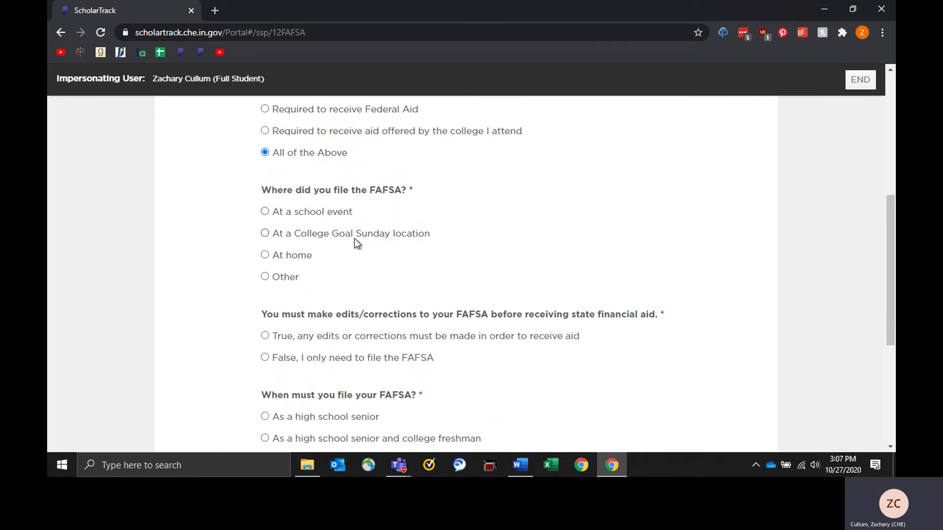
Step: Check the Other option for where the FAFSA was filed, but settle on At home as the answer
{"action": "left_click", "coordinate": [295, 241]}
{"action": "left_click", "coordinate": [265, 277]}
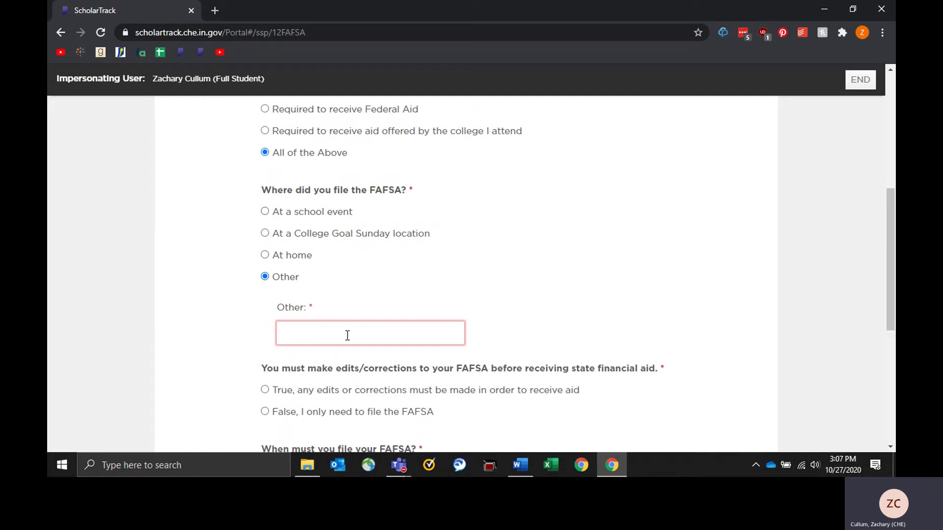
{"action": "left_click", "coordinate": [273, 255]}
{"action": "scroll", "coordinate": [480, 267], "scroll_direction": "down", "scroll_amount": 3}
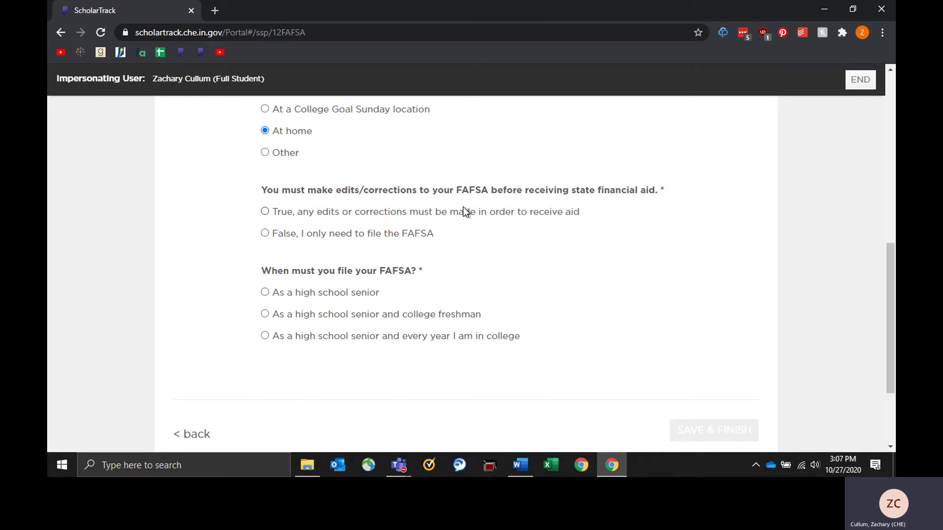
Step: Answer True for required FAFSA corrections, and choose filing as a high school senior and every year in college
{"action": "left_click", "coordinate": [314, 214]}
{"action": "key", "text": "space"}
{"action": "left_click", "coordinate": [301, 335]}
{"action": "scroll", "coordinate": [290, 340], "scroll_direction": "down", "scroll_amount": 2}
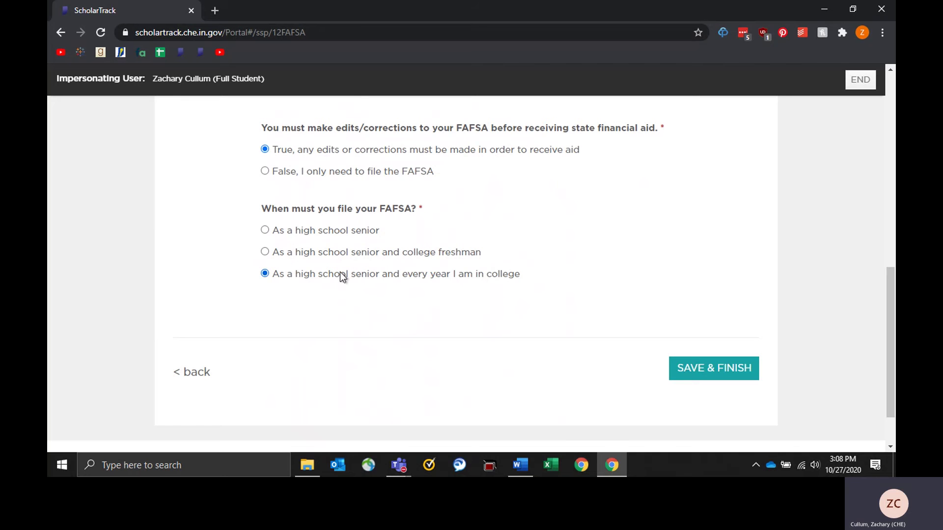
Step: Leave the File your FAFSA questions and go back to the Scholar Success Program overview
{"action": "left_click", "coordinate": [737, 366]}
{"action": "scroll", "coordinate": [393, 349], "scroll_direction": "down", "scroll_amount": 1}
{"action": "scroll", "coordinate": [411, 346], "scroll_direction": "down", "scroll_amount": 9}
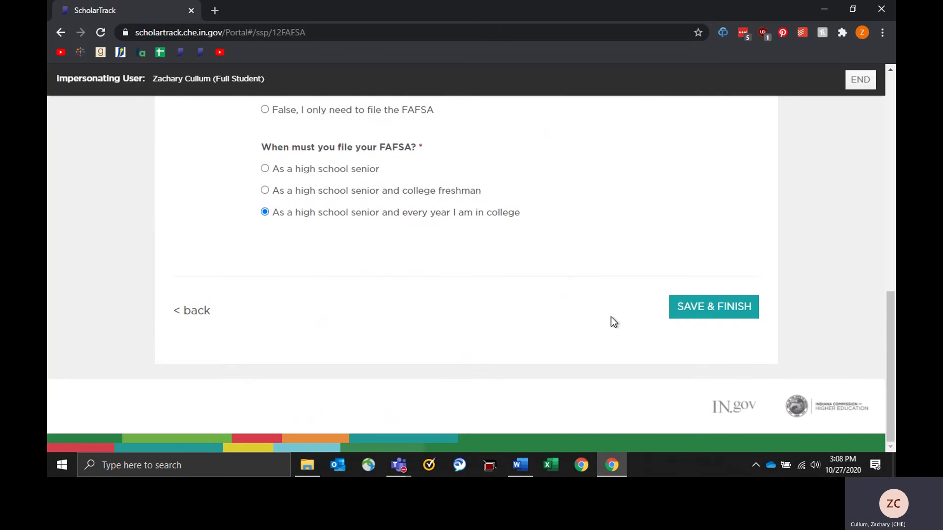
{"action": "scroll", "coordinate": [540, 309], "scroll_direction": "up", "scroll_amount": 10}
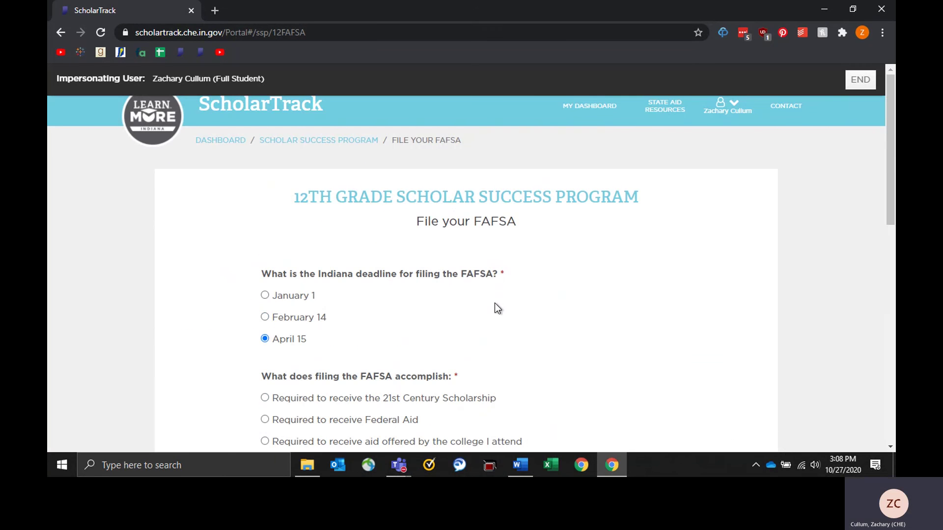
{"action": "left_click", "coordinate": [341, 137]}
Step: Look over the Grade 11 and Grade 12 activities in the Scholar Success Program overview
{"action": "scroll", "coordinate": [367, 275], "scroll_direction": "down", "scroll_amount": 1}
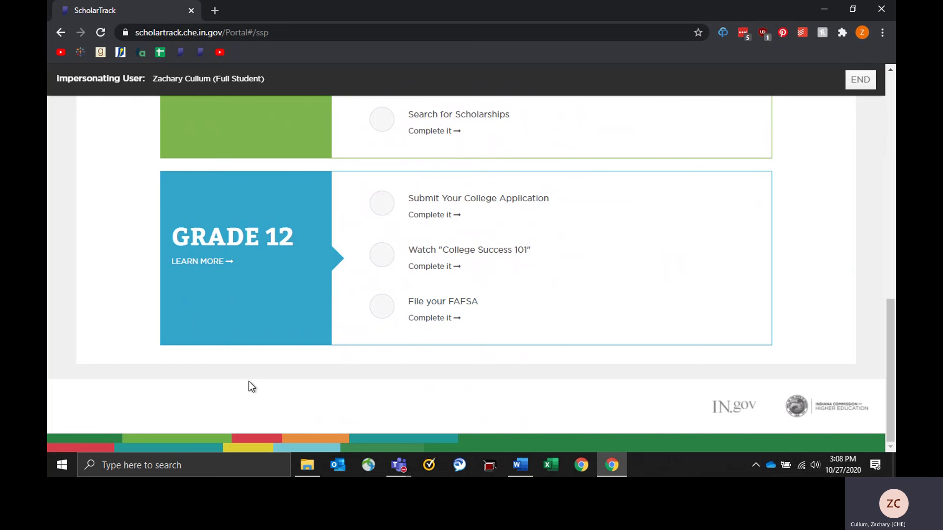
{"action": "scroll", "coordinate": [297, 326], "scroll_direction": "up", "scroll_amount": 10}
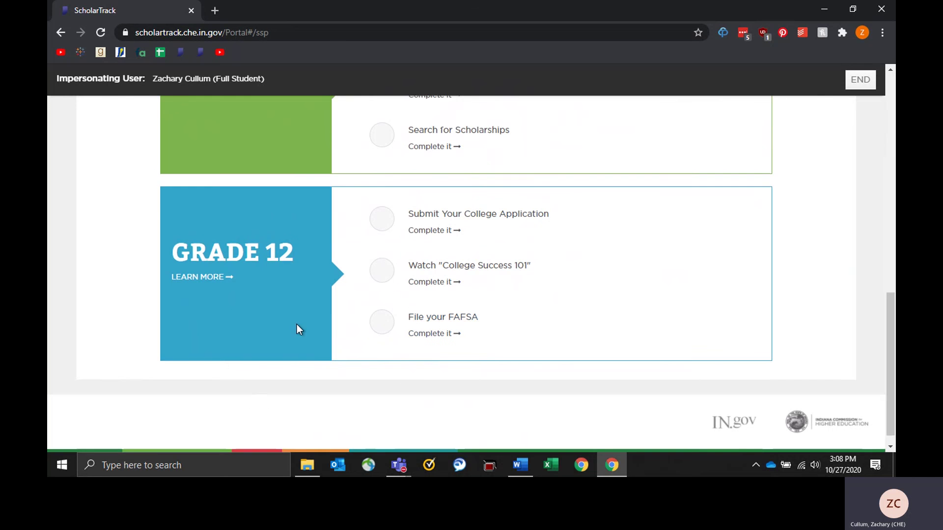
{"action": "scroll", "coordinate": [391, 283], "scroll_direction": "down", "scroll_amount": 7}
{"action": "scroll", "coordinate": [391, 282], "scroll_direction": "down", "scroll_amount": 5}
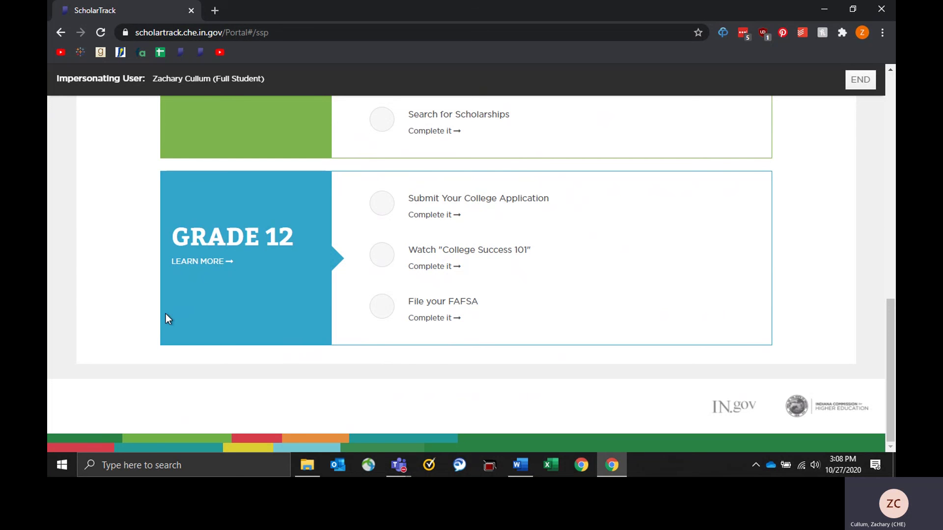
{"action": "scroll", "coordinate": [275, 294], "scroll_direction": "up", "scroll_amount": 4}
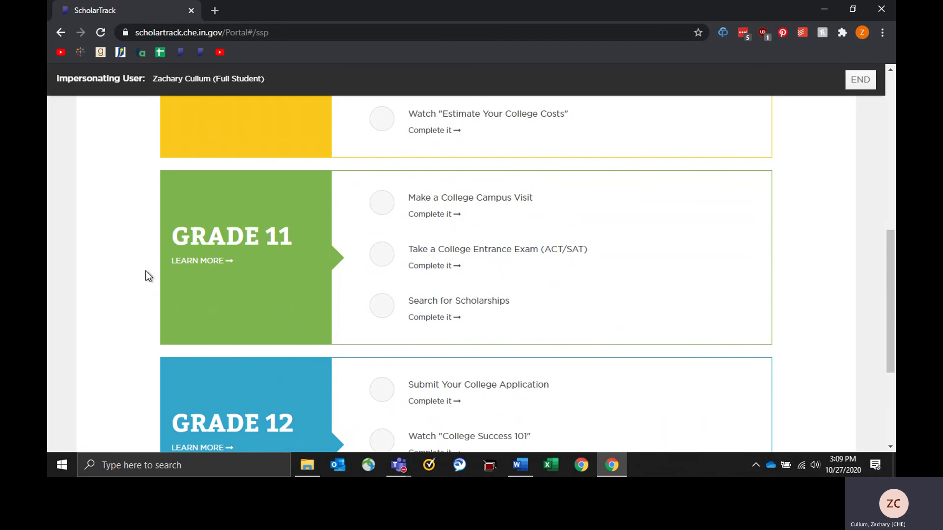
{"action": "scroll", "coordinate": [148, 270], "scroll_direction": "down", "scroll_amount": 4}
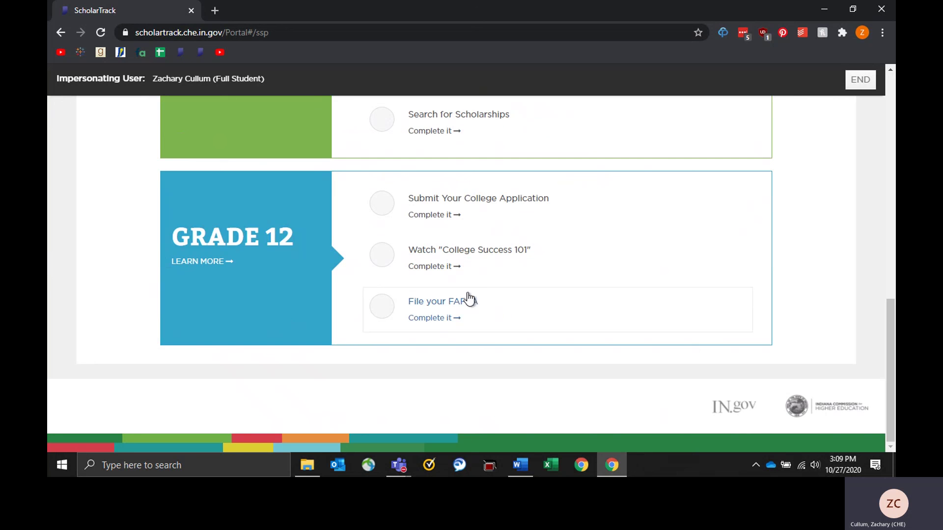